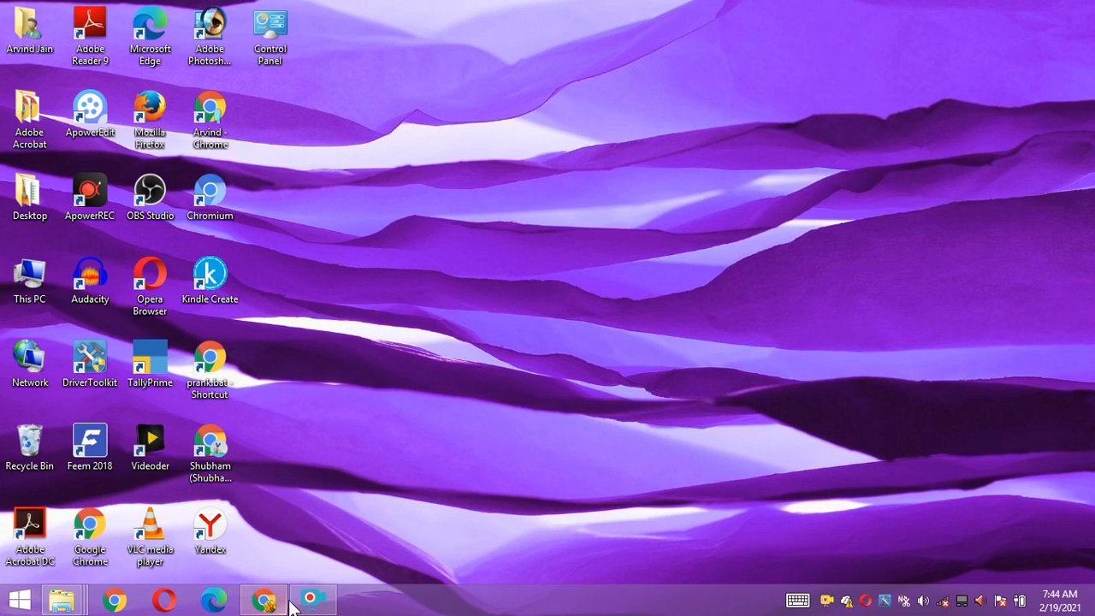
{"action": "left_click", "coordinate": [325, 598]}
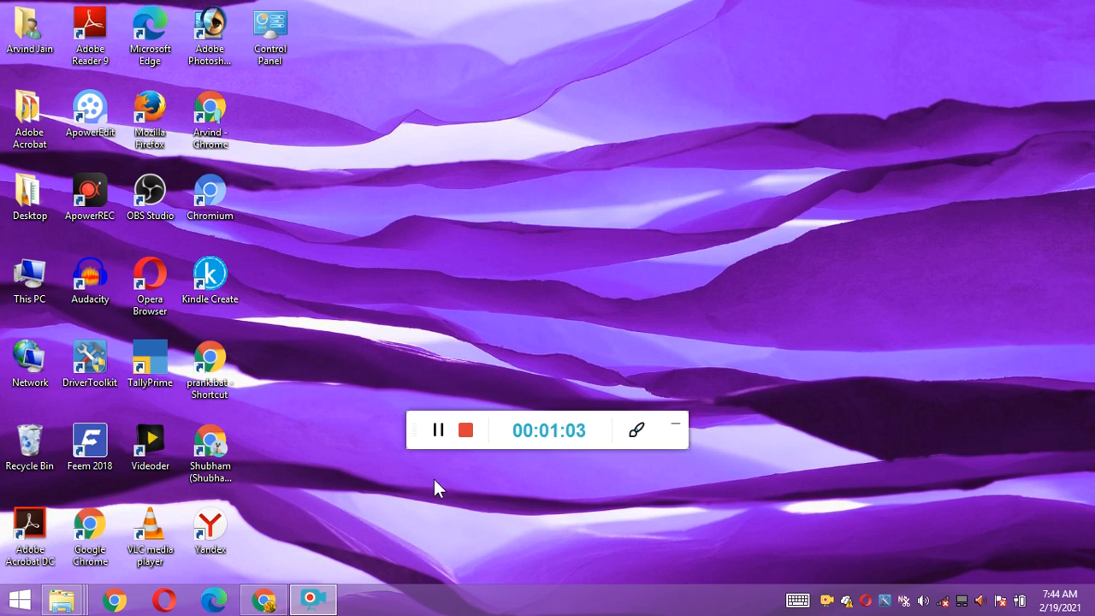
{"action": "left_click", "coordinate": [675, 424]}
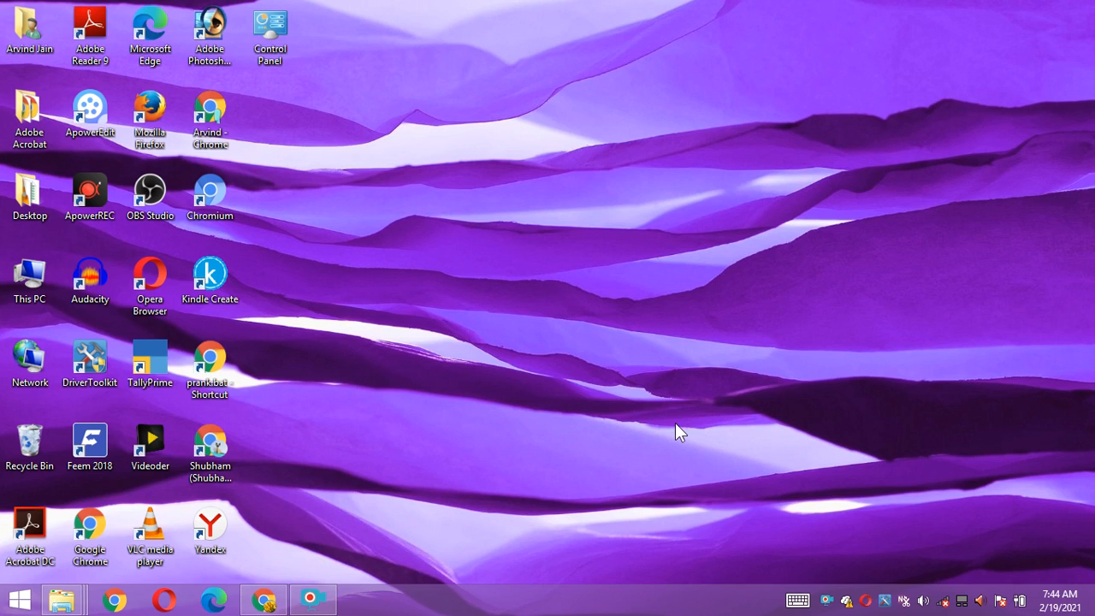
Step: Launch TallyPrime from the desktop shortcut and continue in Educational Mode
{"action": "right_click", "coordinate": [143, 362]}
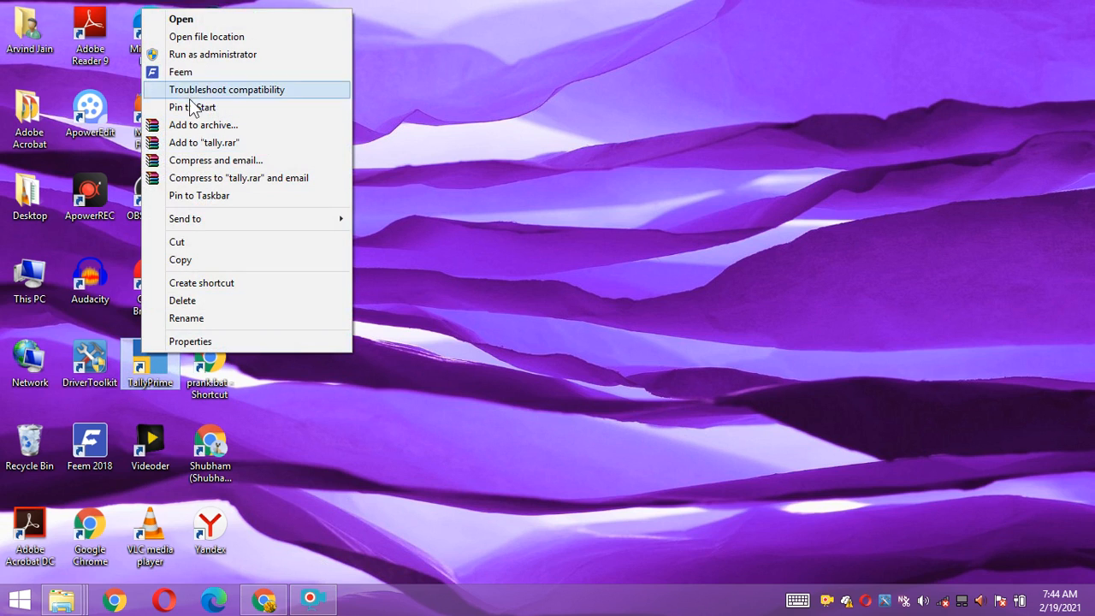
{"action": "left_click", "coordinate": [158, 376]}
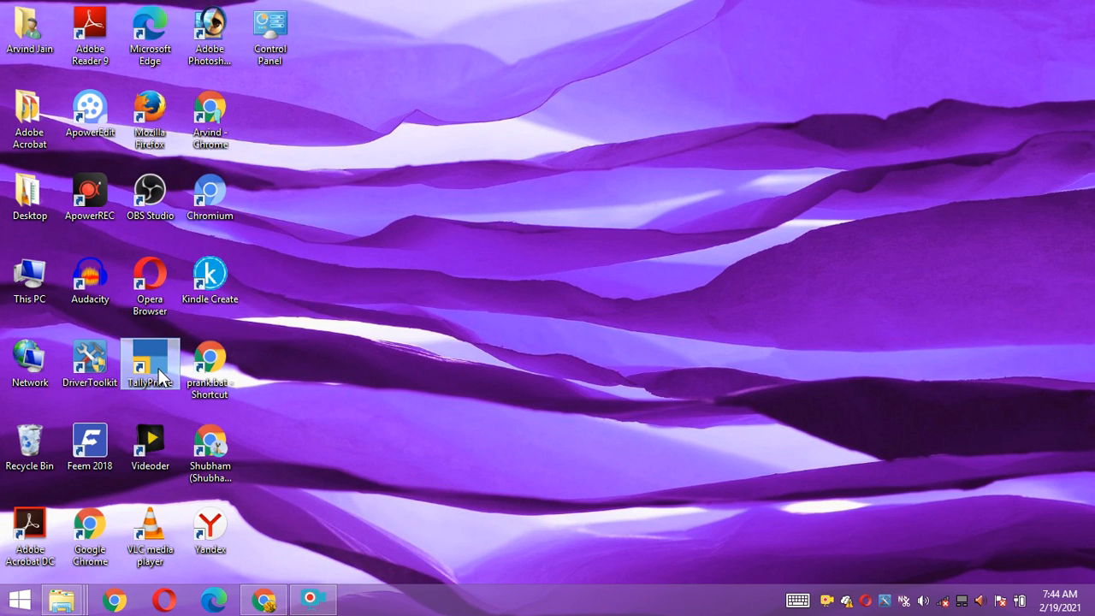
{"action": "double_click", "coordinate": [150, 364]}
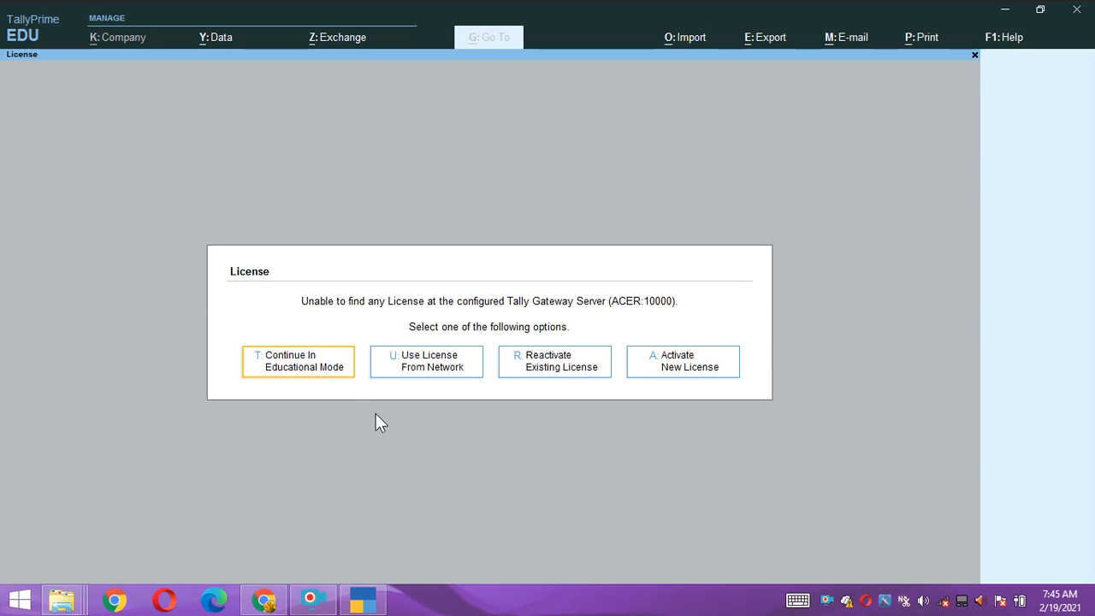
{"action": "left_click", "coordinate": [304, 370]}
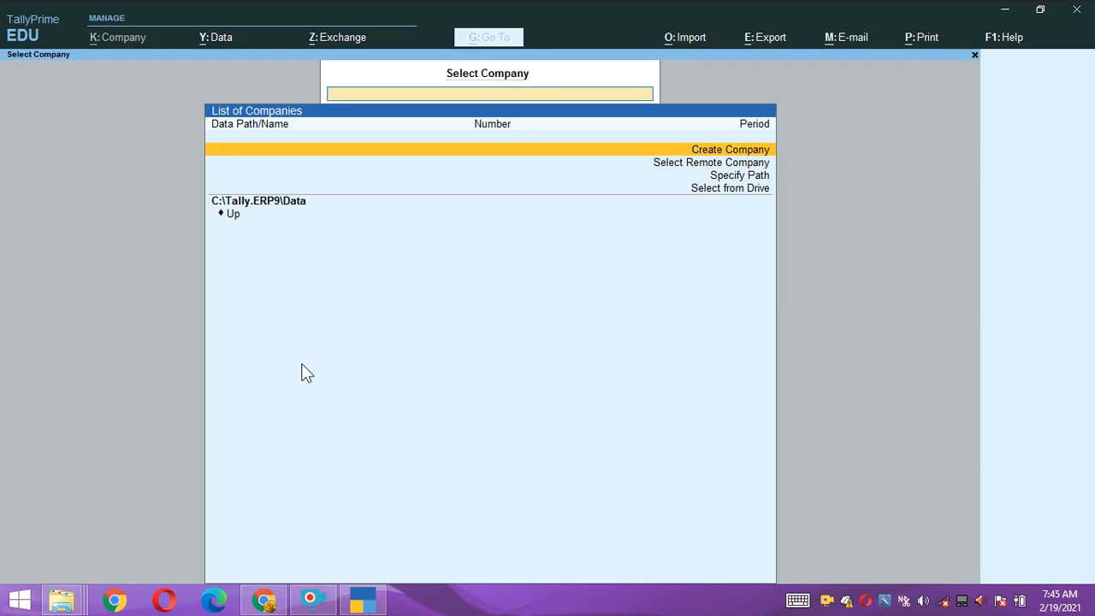
Step: Start creating a company with S Ltd. as company and mailing name and New Delhi as its address
{"action": "key", "text": "Return"}
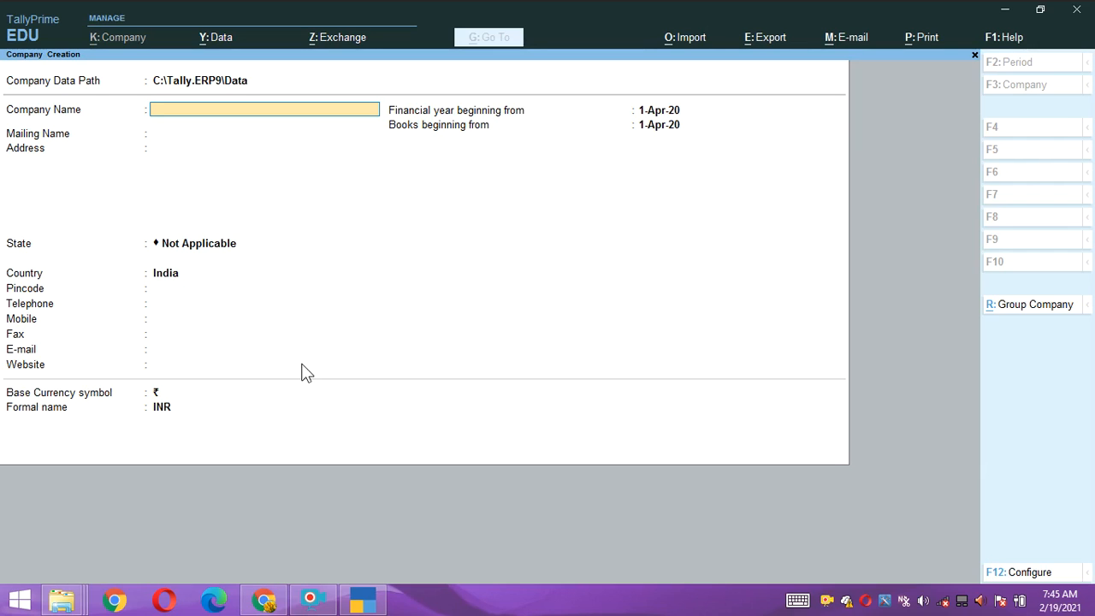
{"action": "type", "text": "S Ltd."}
{"action": "key", "text": "Return"}
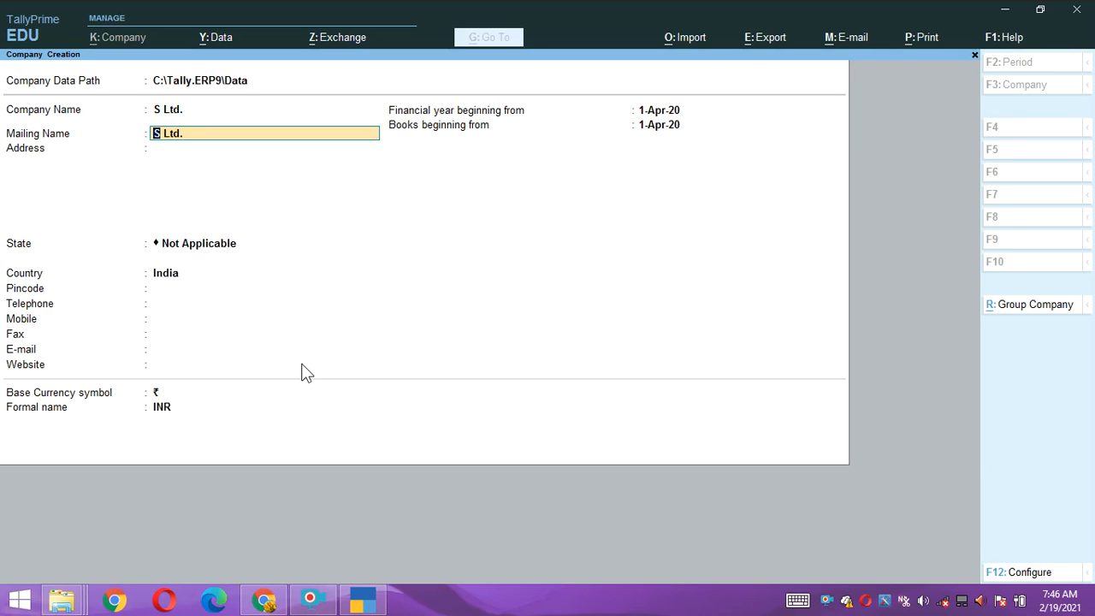
{"action": "key", "text": "Return"}
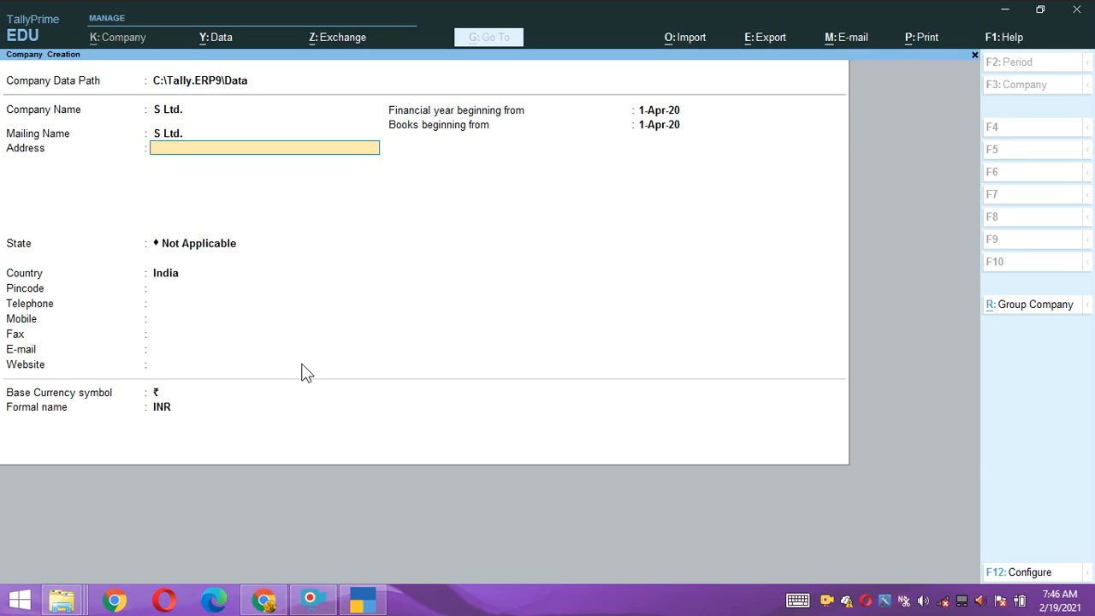
{"action": "type", "text": "New Delhi"}
{"action": "key", "text": "Return"}
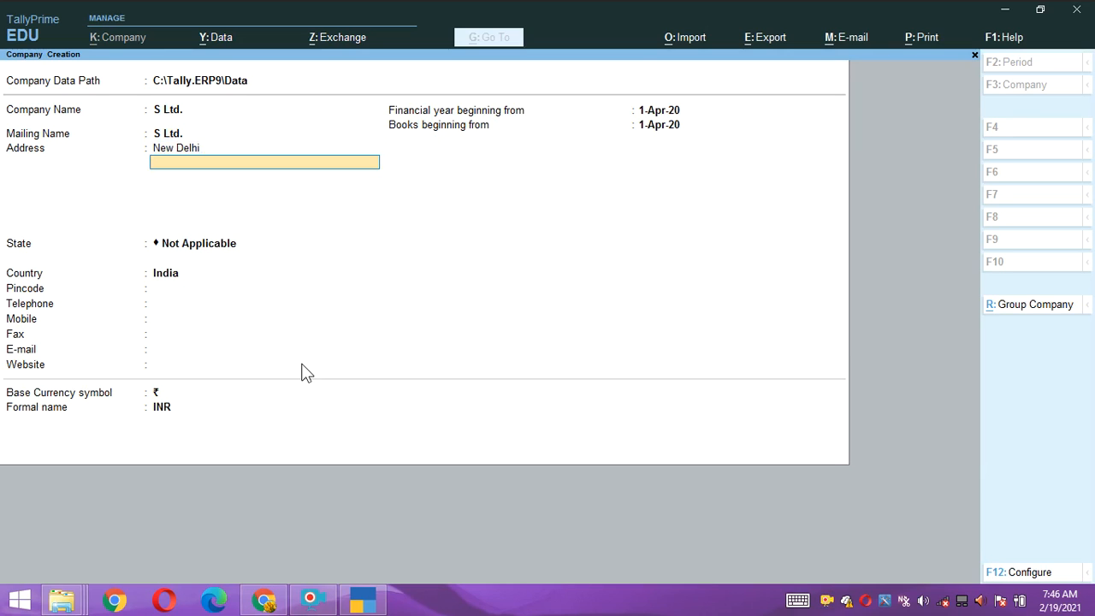
{"action": "key", "text": "Return"}
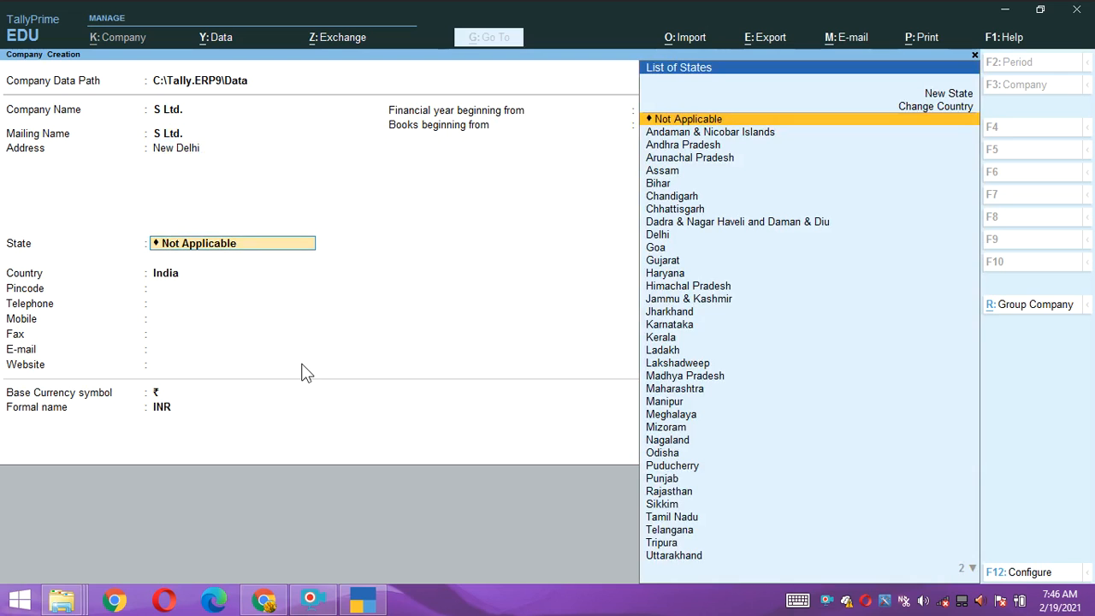
Step: Set the new company's state to Delhi
{"action": "key", "text": "Down"}
{"action": "key", "text": "Down"}
{"action": "key", "text": "Down"}
{"action": "key", "text": "Down"}
{"action": "key", "text": "Down"}
{"action": "key", "text": "Down"}
{"action": "key", "text": "Down"}
{"action": "key", "text": "Down"}
{"action": "key", "text": "Down"}
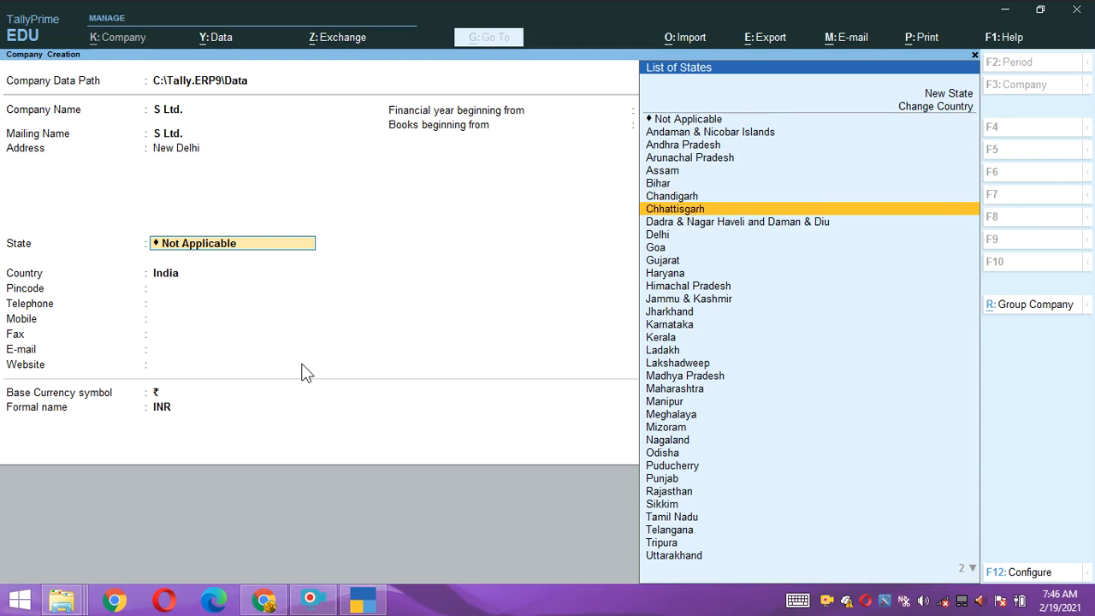
{"action": "key", "text": "Return"}
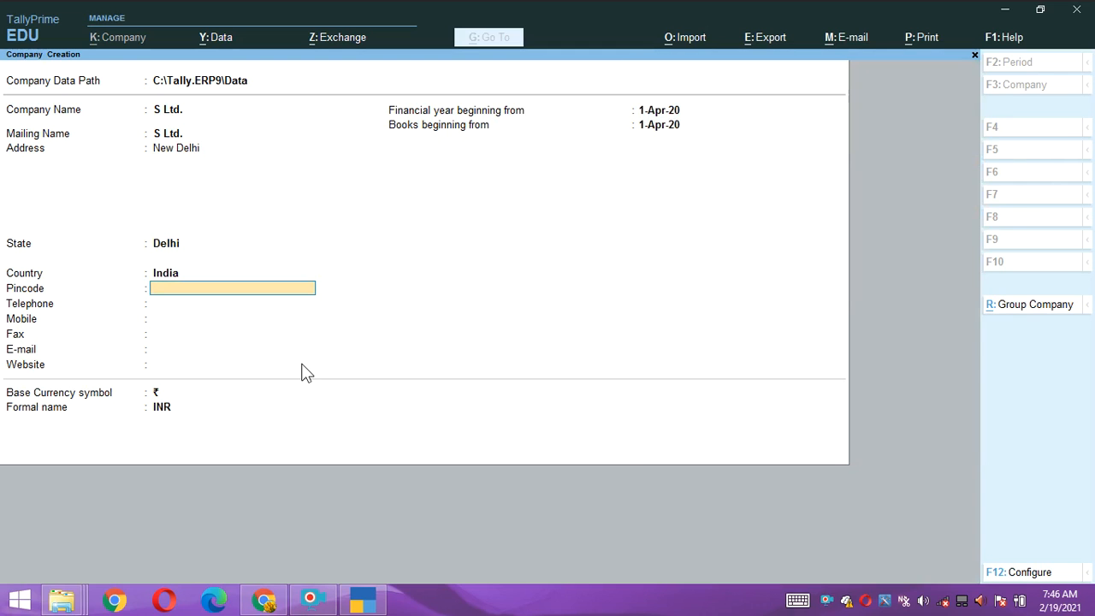
Step: Enter the company's pincode and leave the telephone, mobile, fax, e-mail and website fields blank
{"action": "type", "text": "300400"}
{"action": "key", "text": "Return"}
{"action": "key", "text": "Return"}
{"action": "key", "text": "Return"}
{"action": "key", "text": "Return"}
{"action": "key", "text": "Return"}
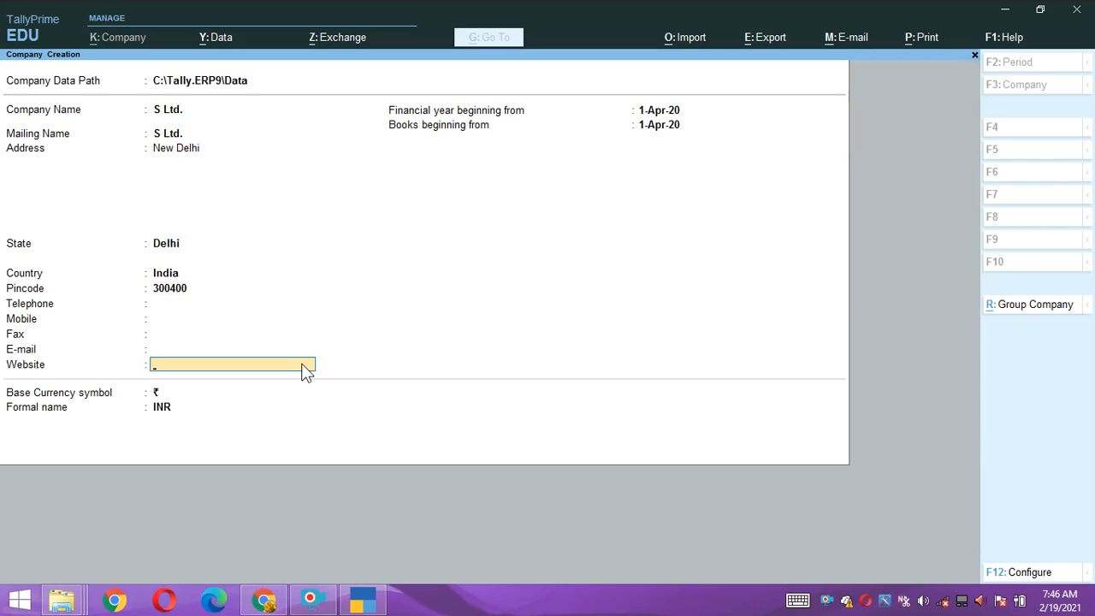
{"action": "key", "text": "Return"}
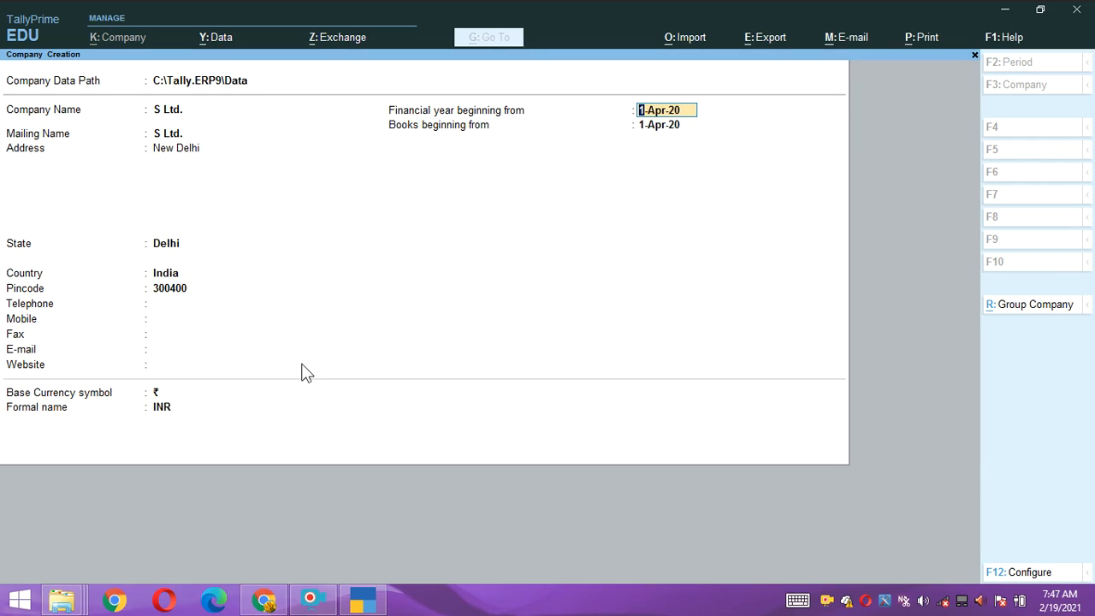
Step: Create the company with the financial year and books beginning from 1-Apr-20 and ₹ (INR) as base currency
{"action": "key", "text": "Return"}
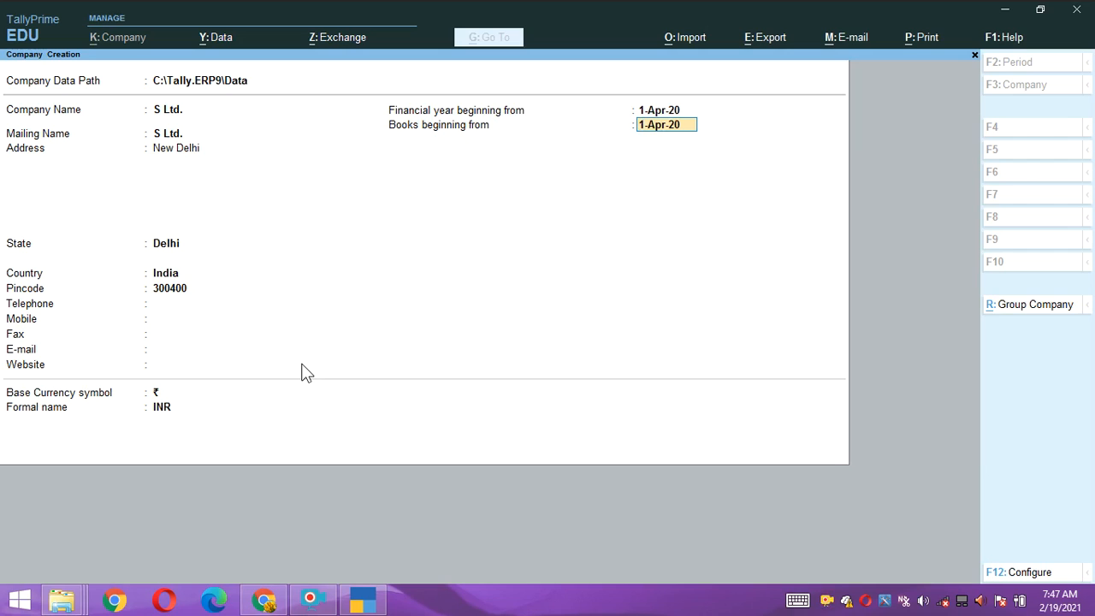
{"action": "key", "text": "Return"}
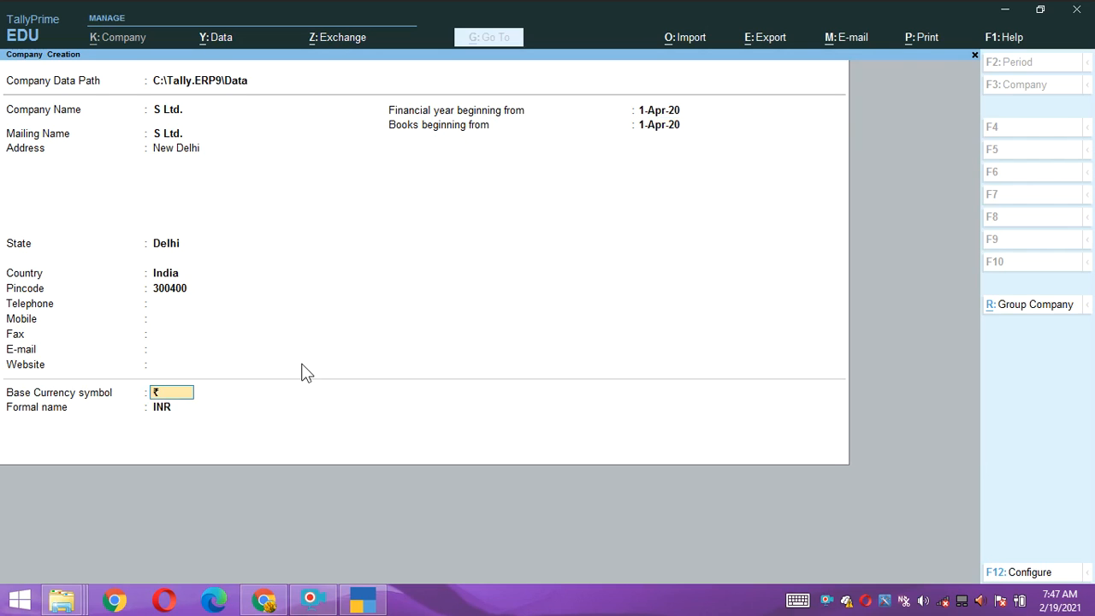
{"action": "key", "text": "Return"}
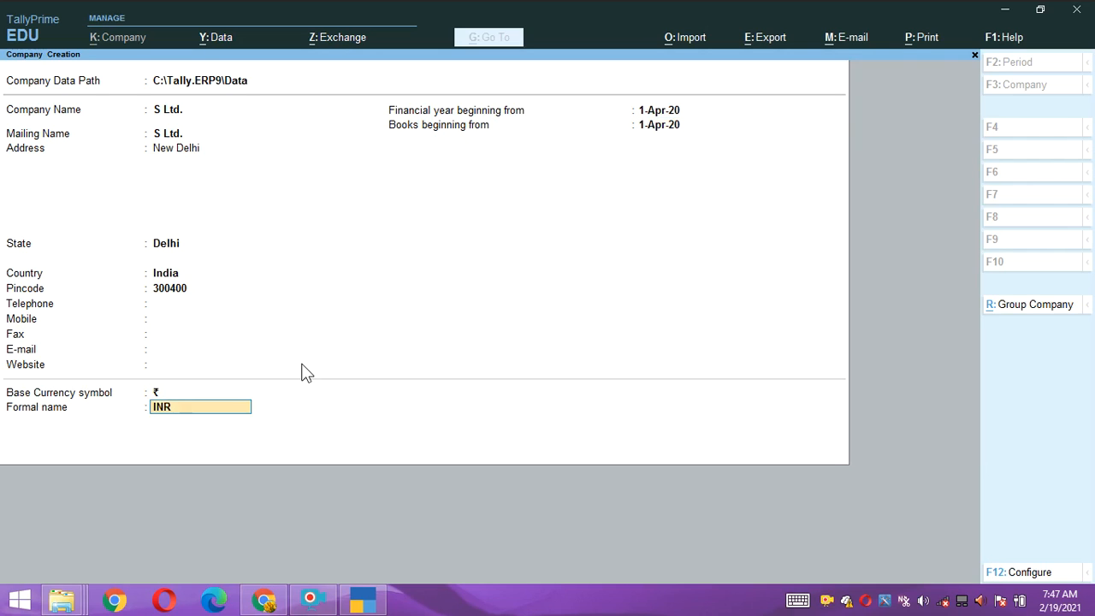
{"action": "key", "text": "Return"}
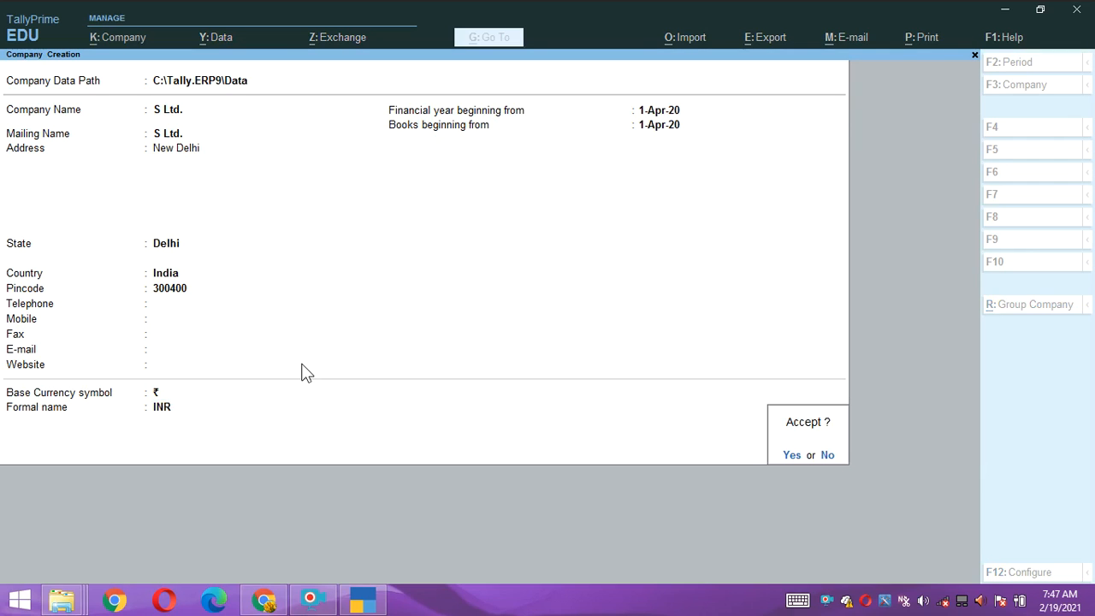
{"action": "key", "text": "Return"}
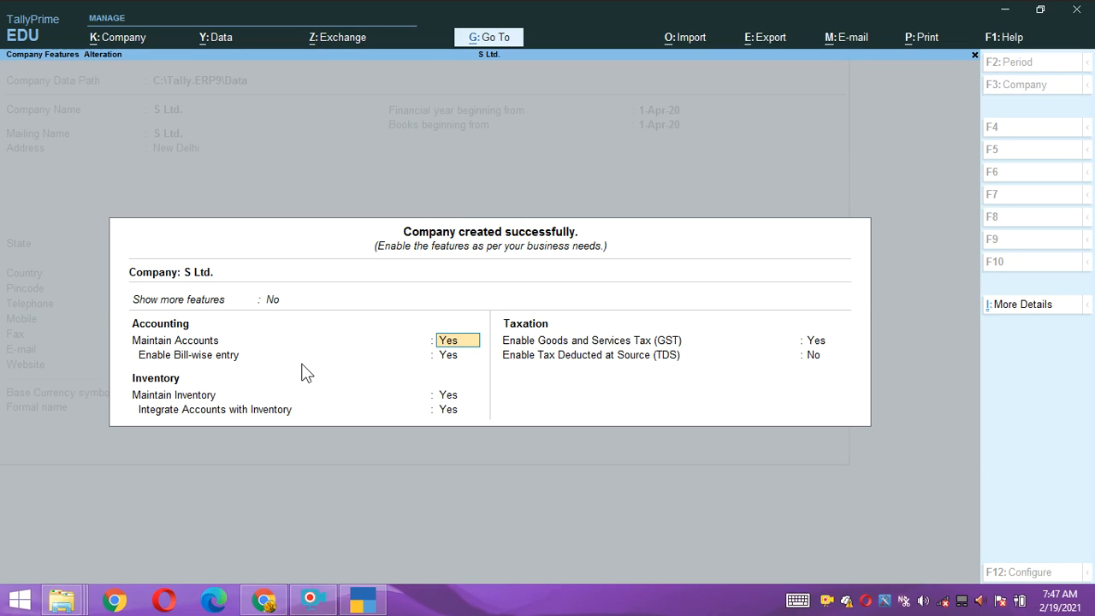
Step: Disable Goods and Services Tax for the company, keep the other accounting, inventory and TDS defaults, and accept the features
{"action": "key", "text": "Return"}
{"action": "key", "text": "Return"}
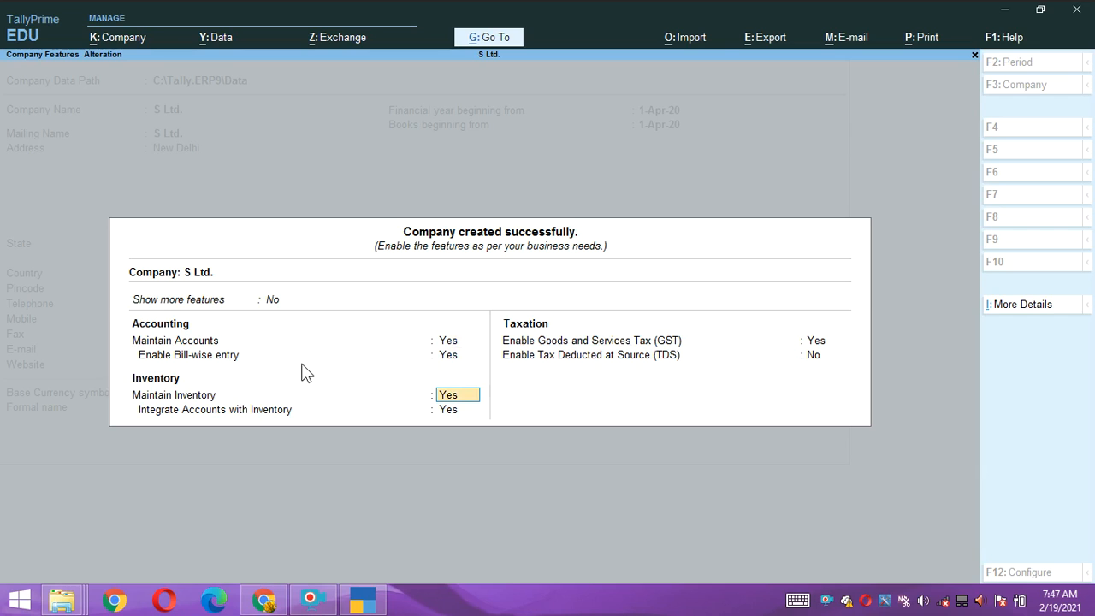
{"action": "key", "text": "Return"}
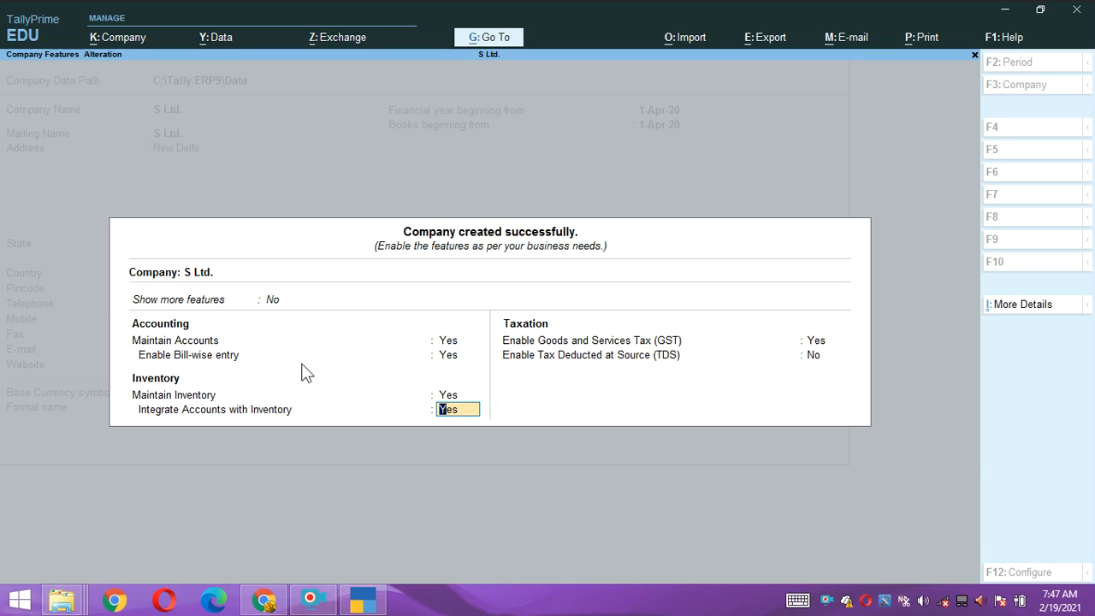
{"action": "key", "text": "Return"}
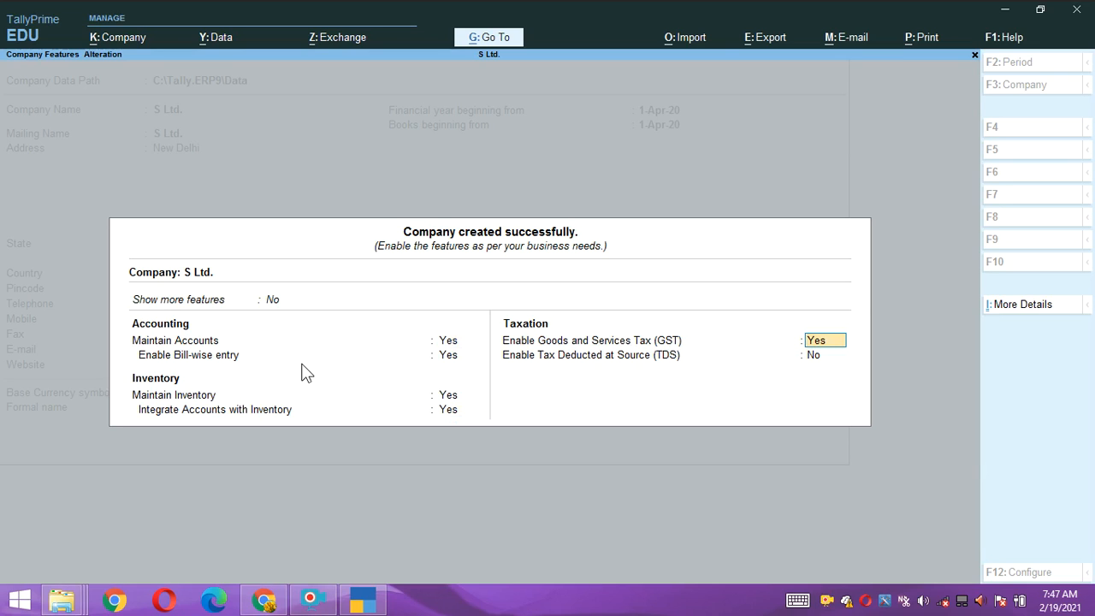
{"action": "type", "text": "n"}
{"action": "key", "text": "Return"}
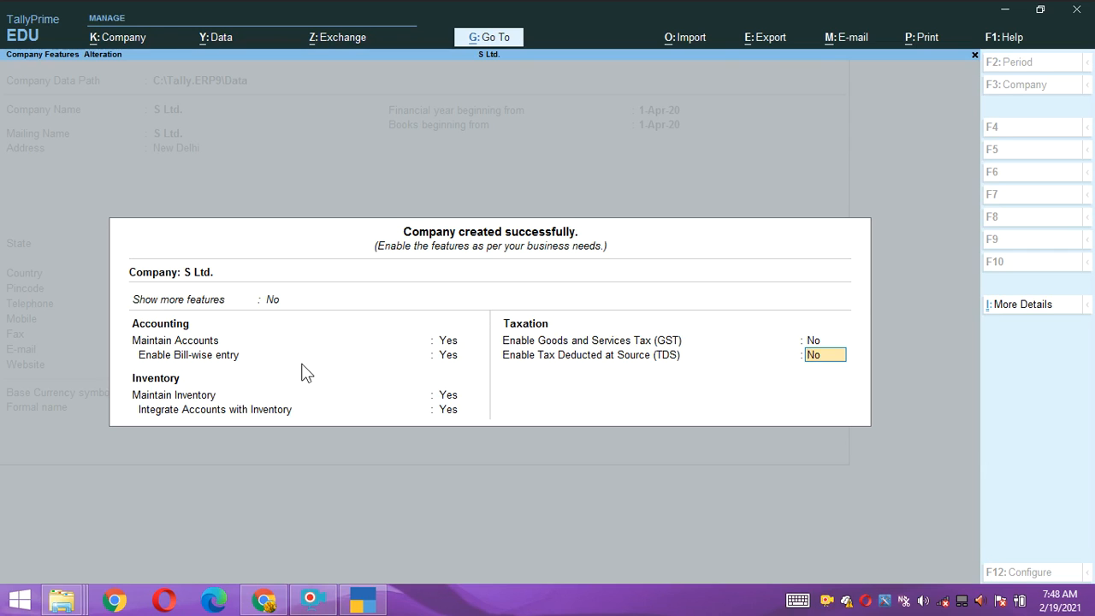
{"action": "key", "text": "Return"}
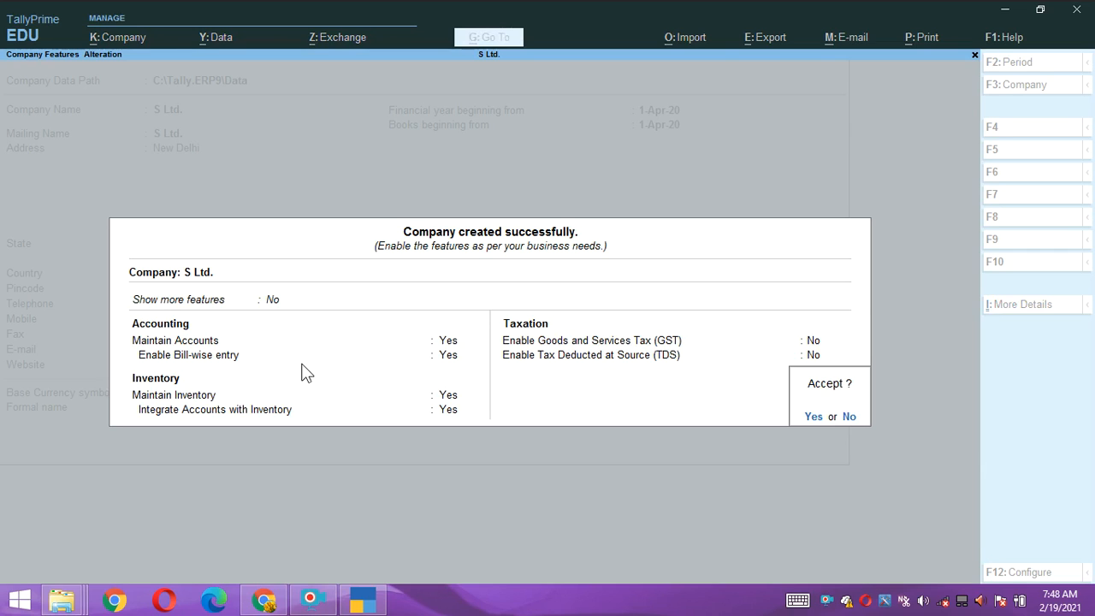
{"action": "key", "text": "Return"}
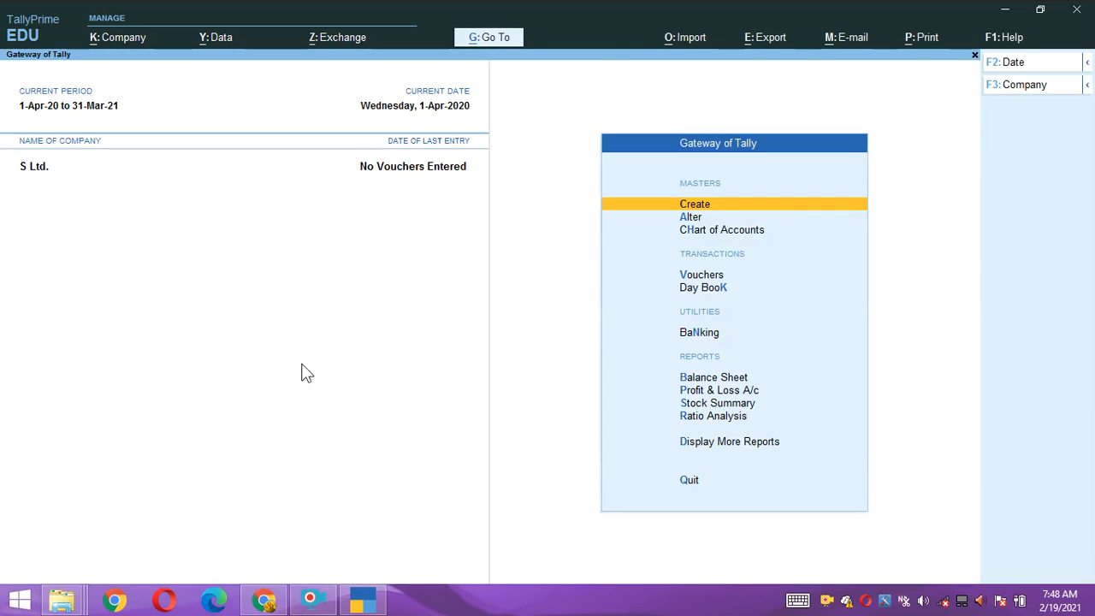